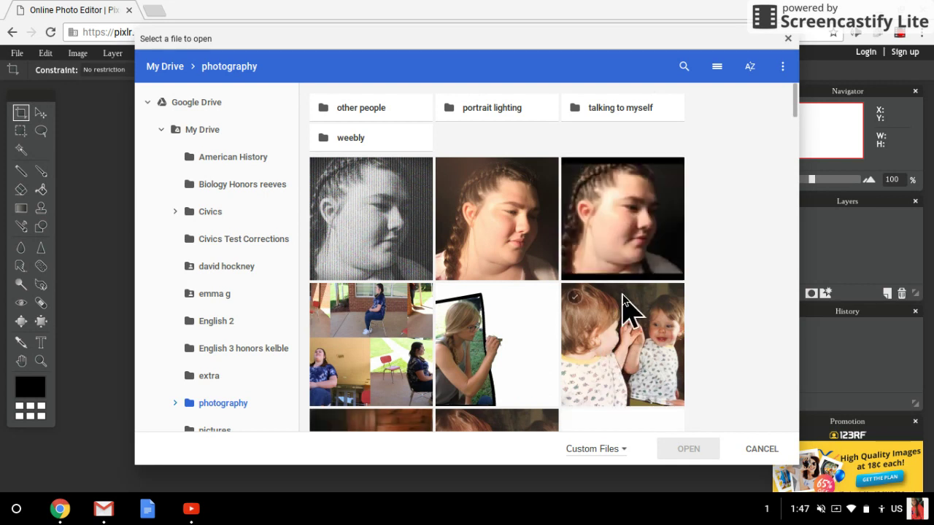
Open IMG_4811.JPG from the Drive photography folder and resize the image to a width of 2000 pixels.
click(632, 234)
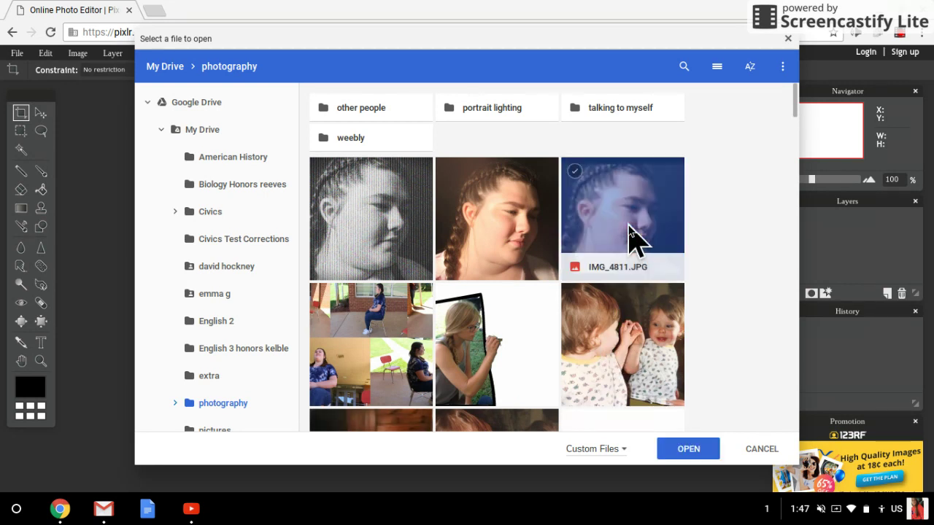
double_click(629, 228)
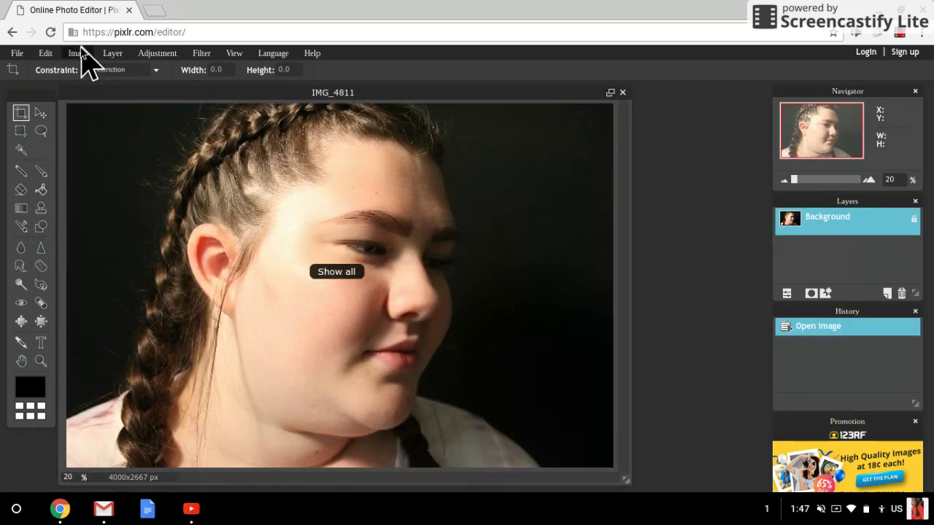
click(79, 56)
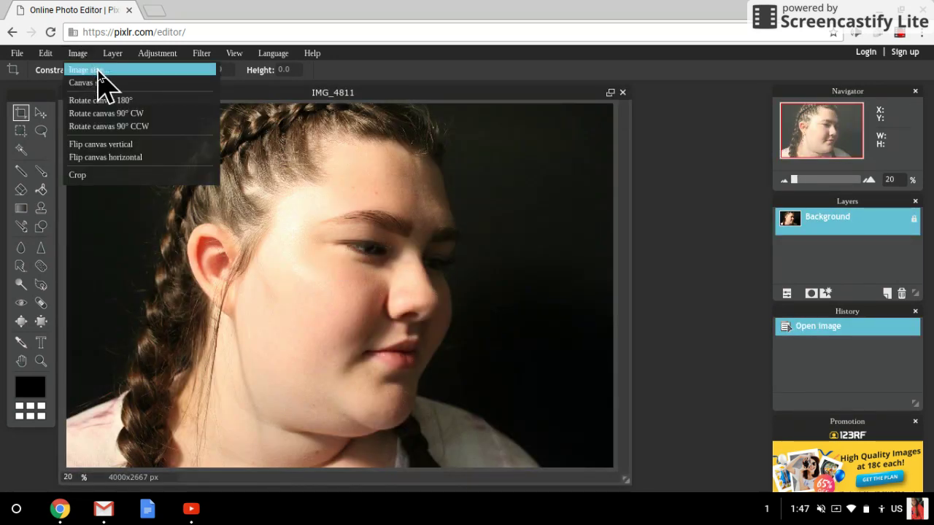
click(99, 71)
click(434, 246)
key(BackSpace)
key(BackSpace)
key(BackSpace)
key(BackSpace)
text(2000)
click(562, 243)
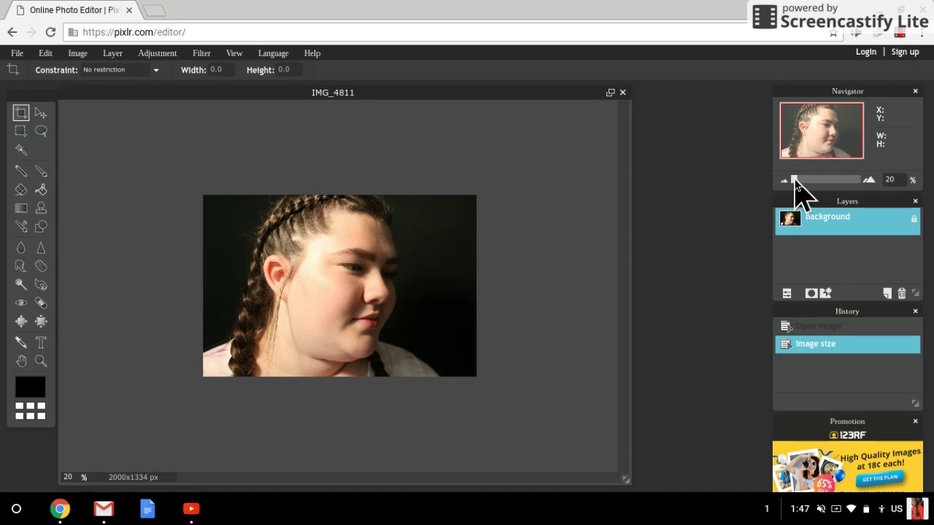
Convert the portrait to black and white with the Desaturate adjustment.
drag(796, 181, 803, 184)
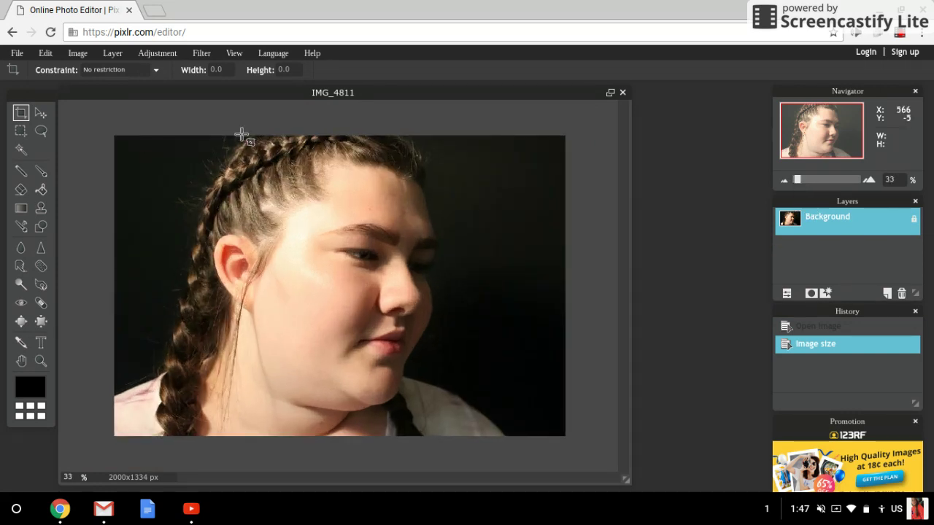
click(150, 55)
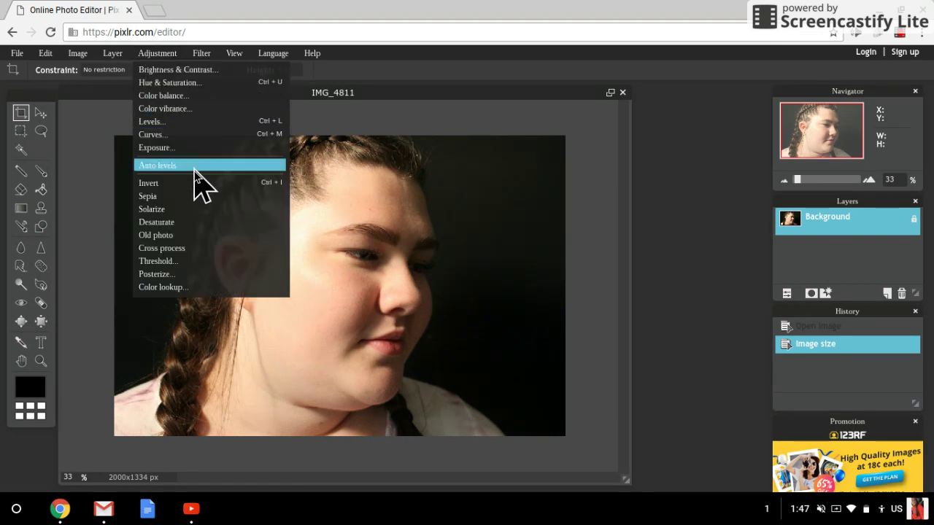
click(198, 221)
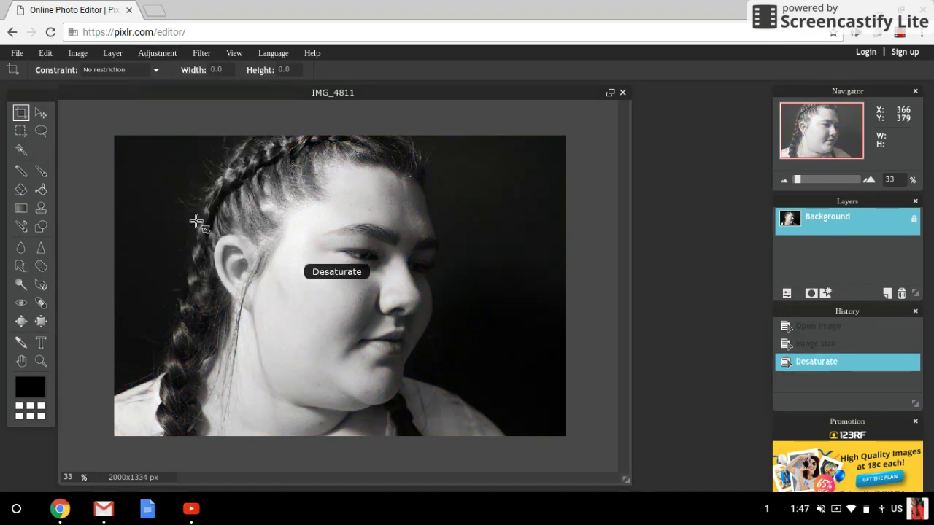
Apply the Sharpen filter to the portrait twice.
click(209, 58)
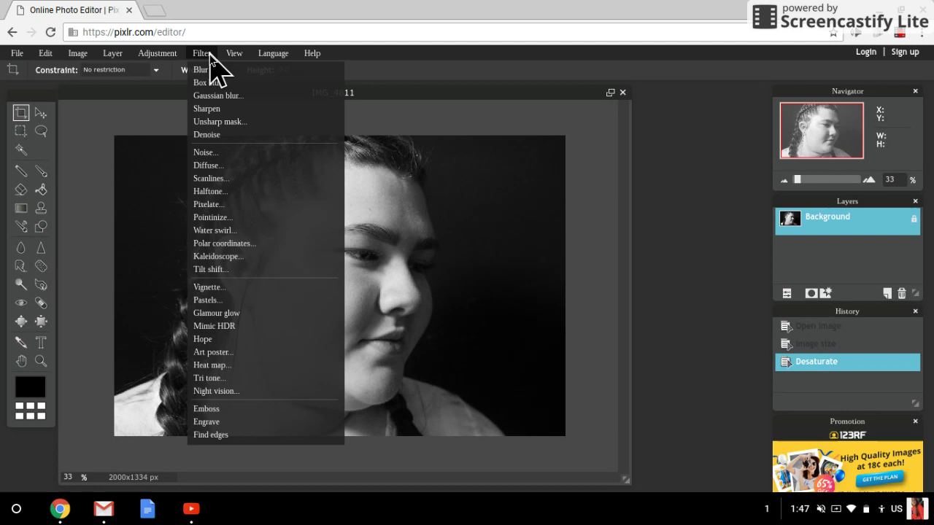
click(261, 111)
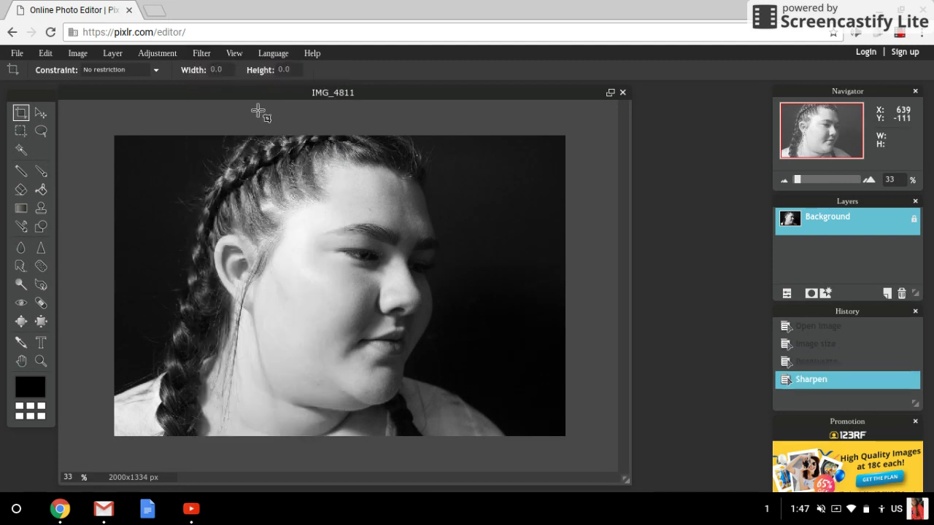
click(210, 57)
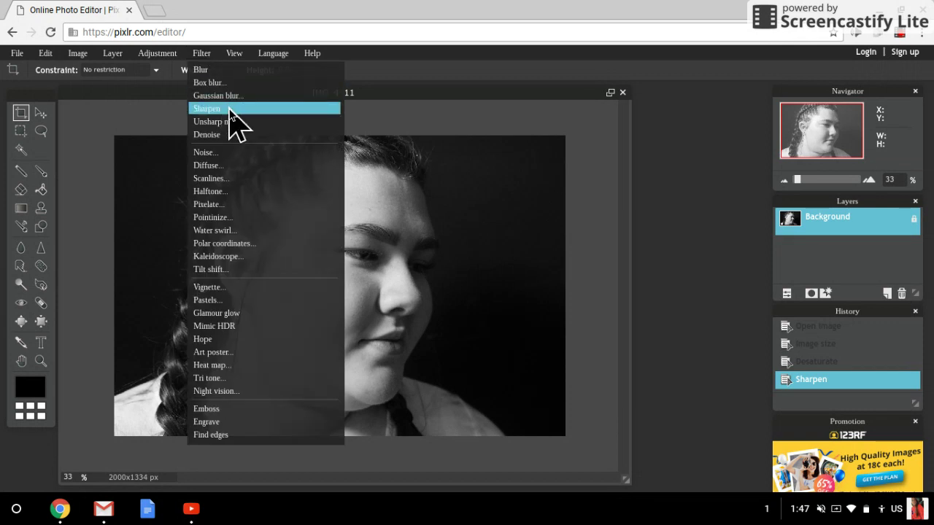
click(229, 110)
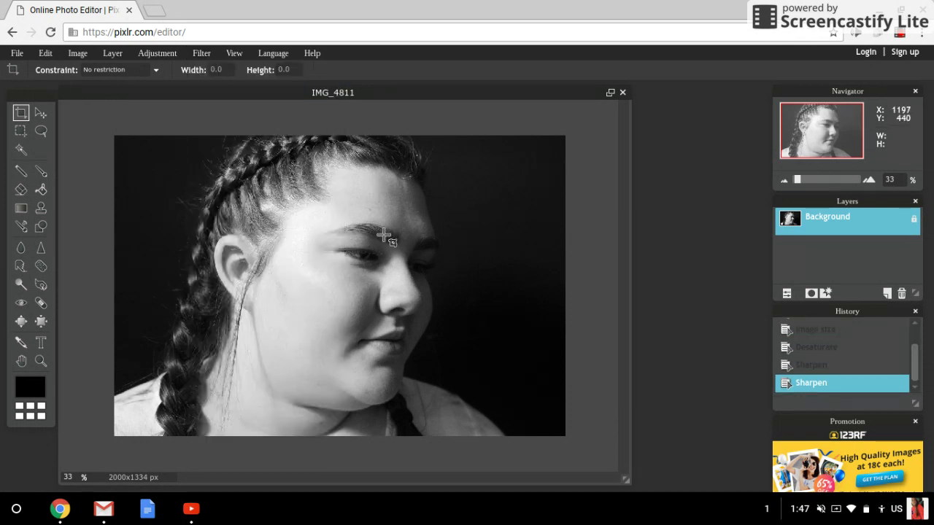
Add grain to the portrait with the Noise filter at an amount of 151 and the monochromatic option off.
click(201, 56)
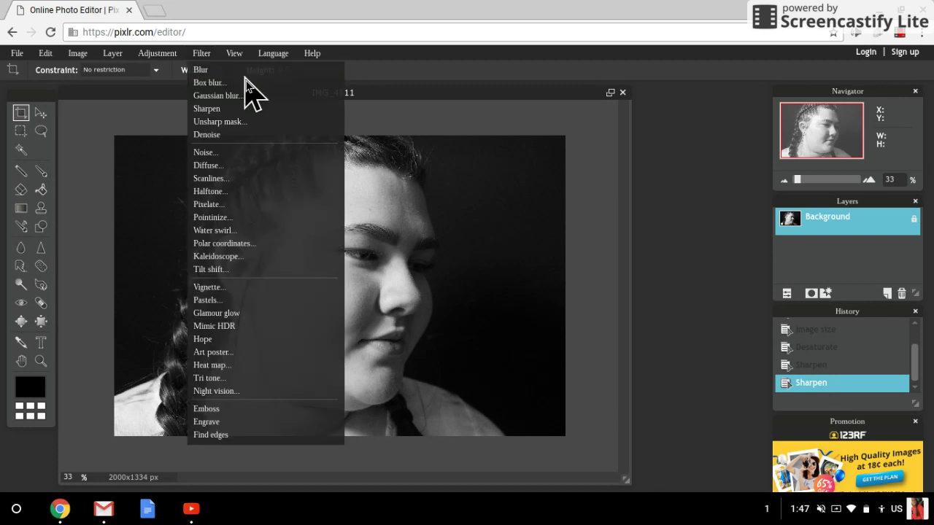
click(253, 153)
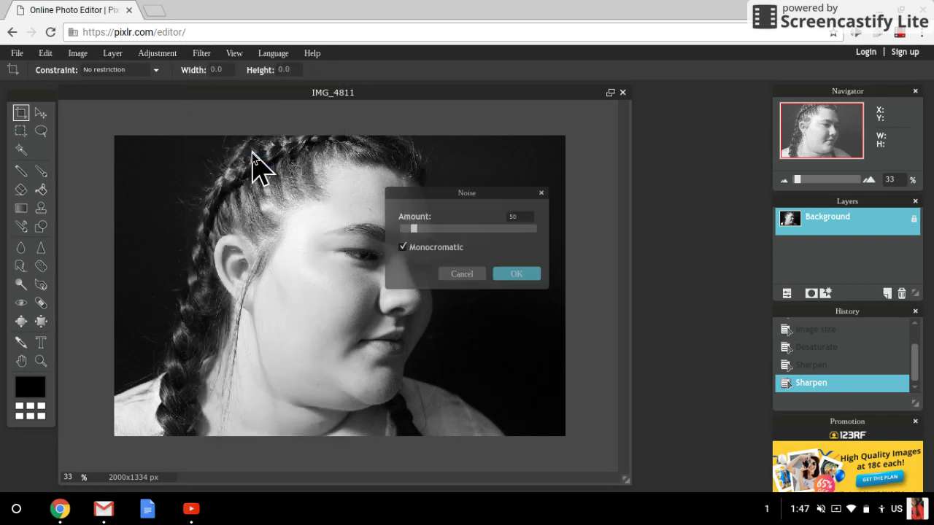
click(403, 248)
drag(414, 229, 433, 230)
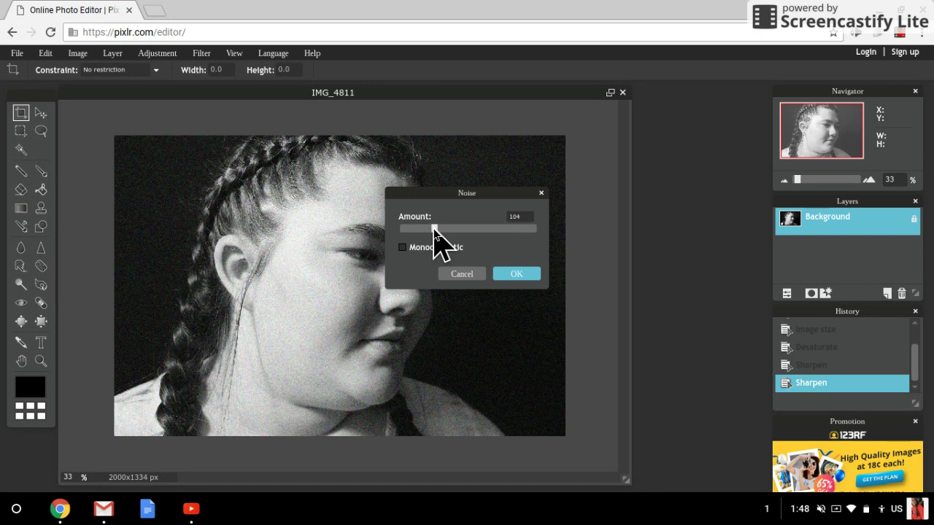
drag(435, 232, 445, 235)
drag(443, 228, 449, 231)
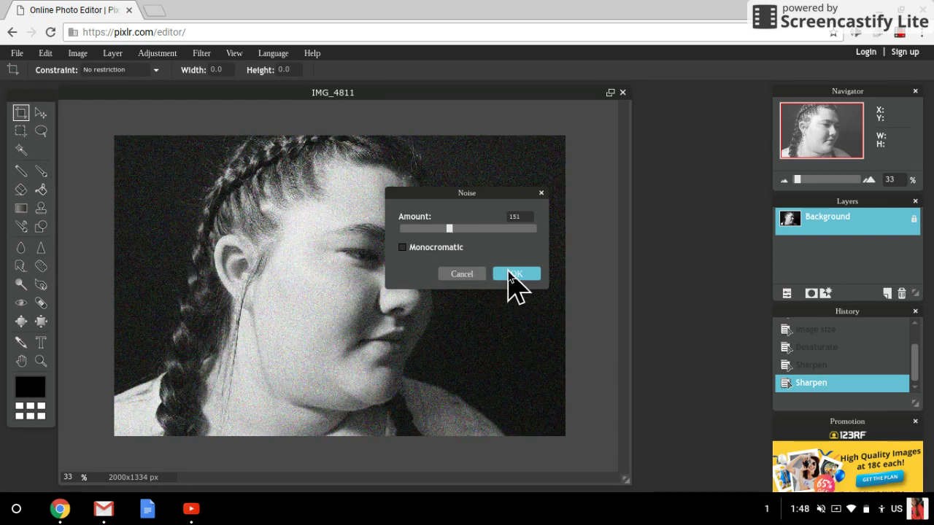
click(511, 274)
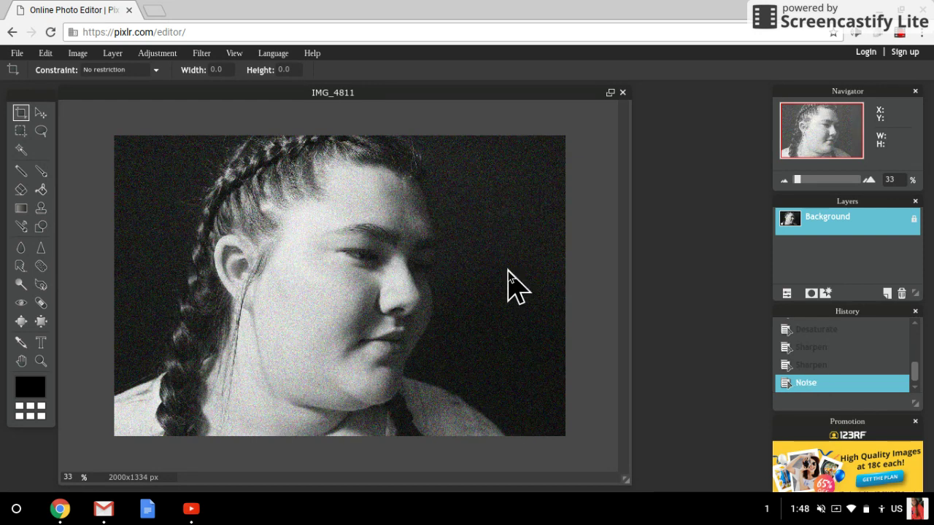
Apply the Scanlines filter to the portrait with an amount of 52.
click(201, 55)
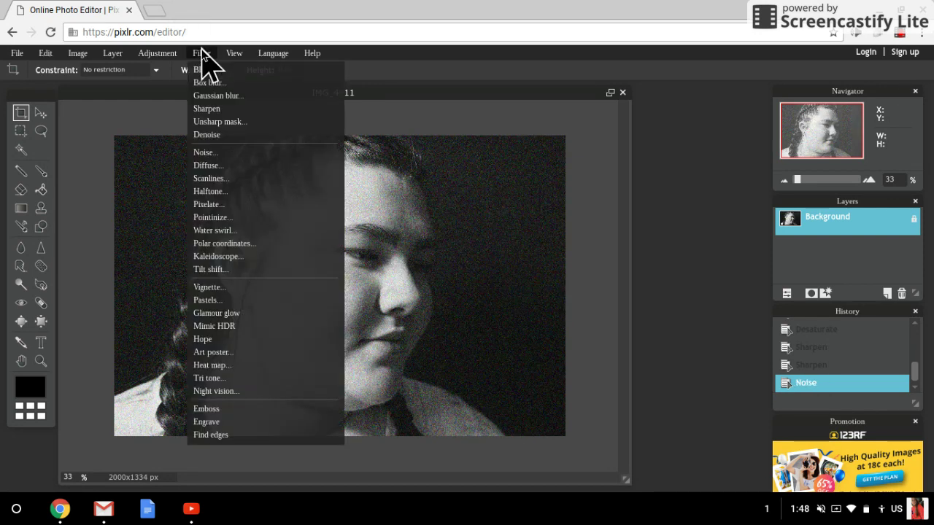
click(270, 180)
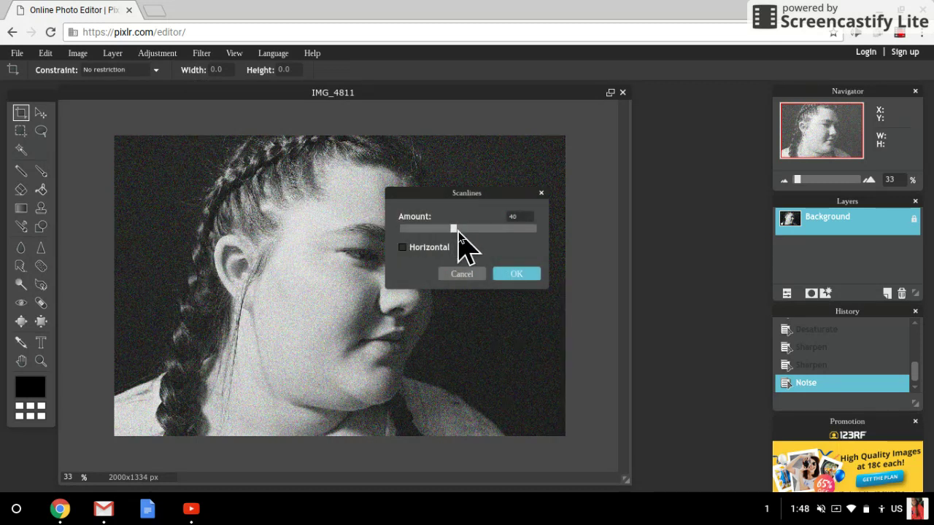
mouse_move(453, 231)
mouse_down()
mouse_move(481, 232)
mouse_move(470, 232)
mouse_up()
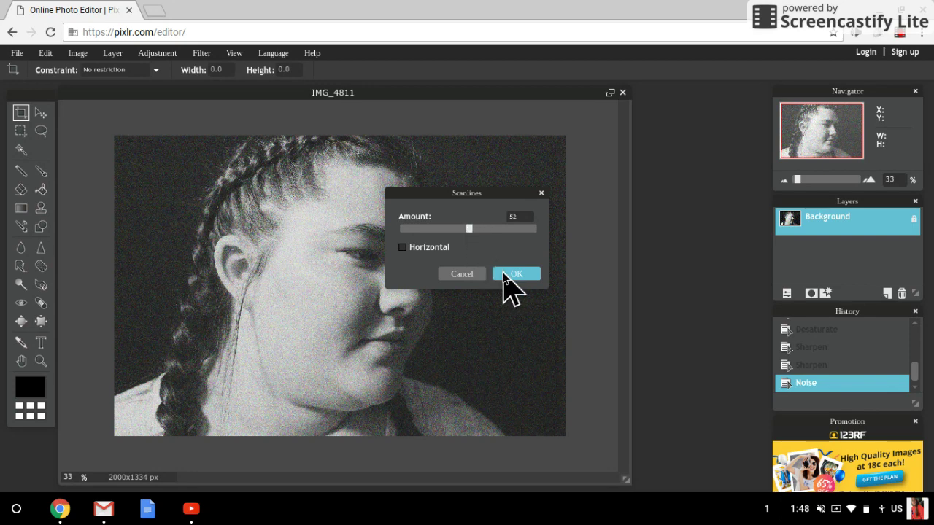
click(513, 275)
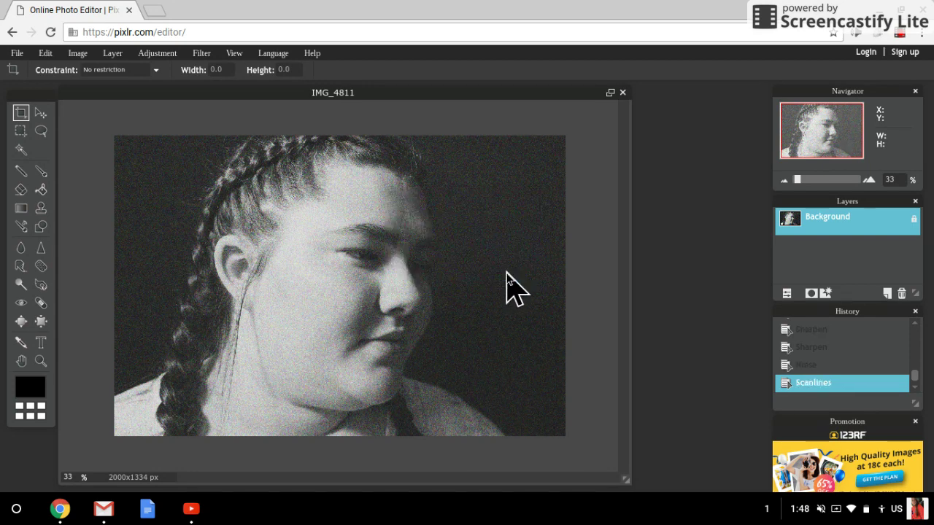
Darken the portrait's edges with a black Vignette filter at size 42.
click(206, 59)
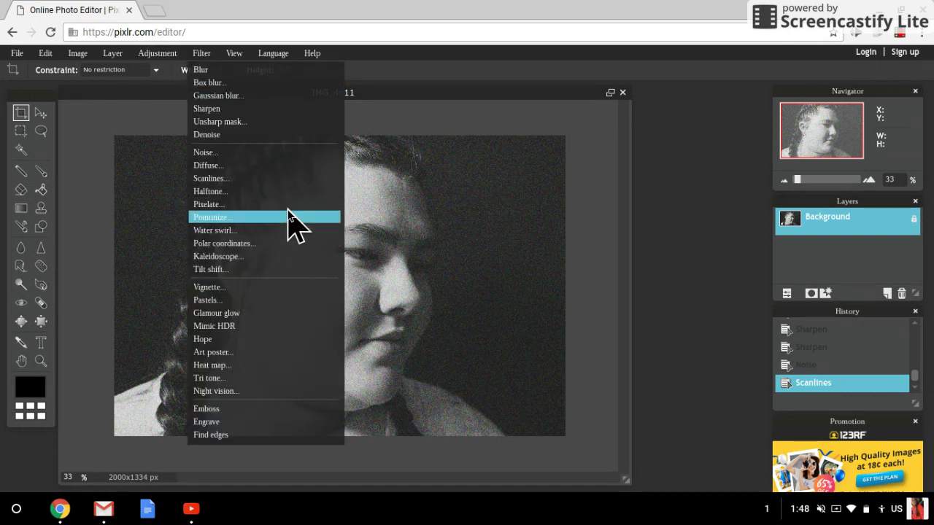
click(263, 287)
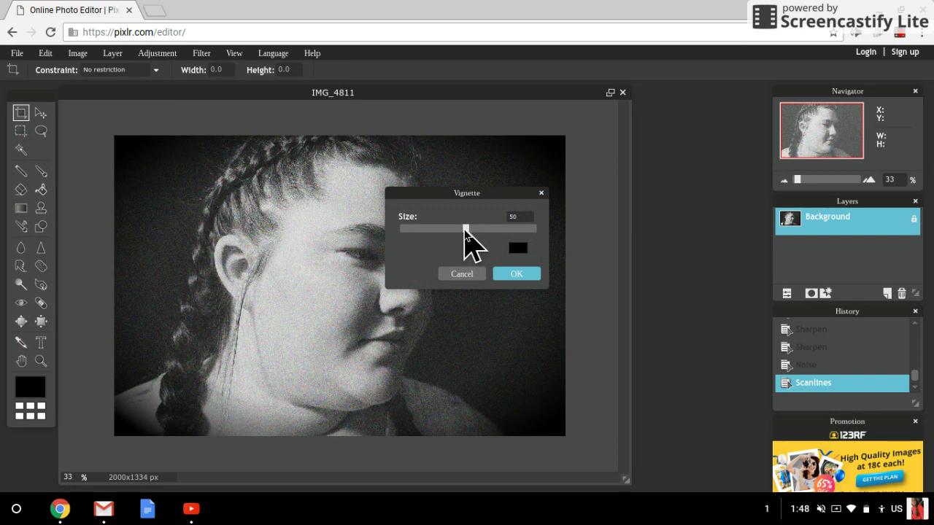
drag(464, 232, 454, 233)
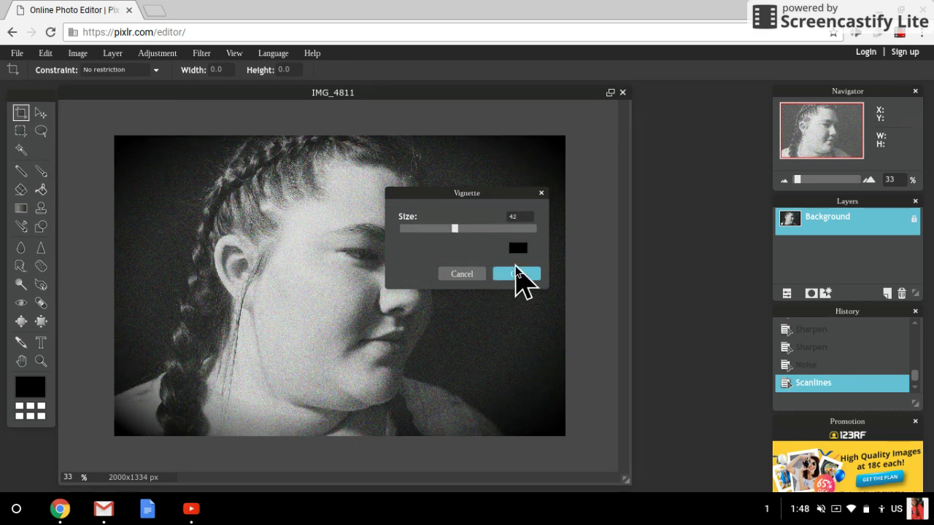
click(516, 266)
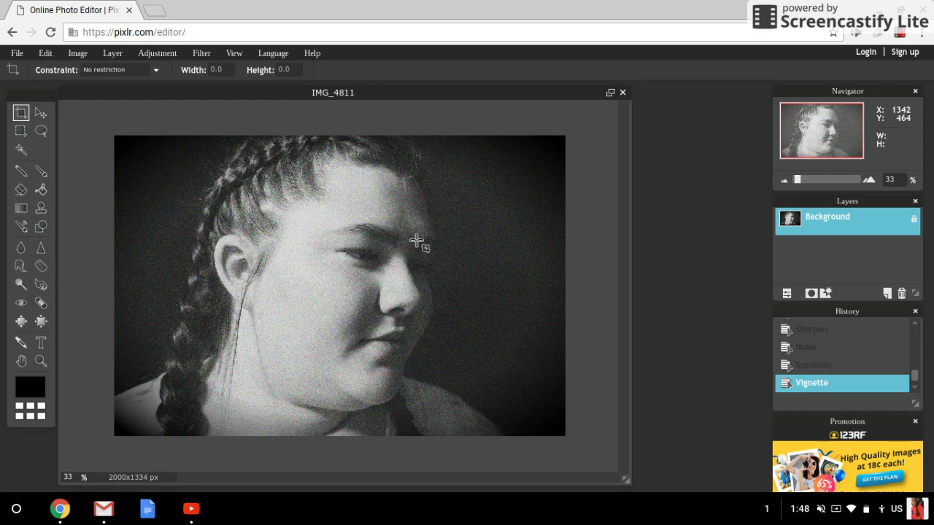
Set the portrait's contrast to 11 and raise its brightness very slightly.
click(148, 53)
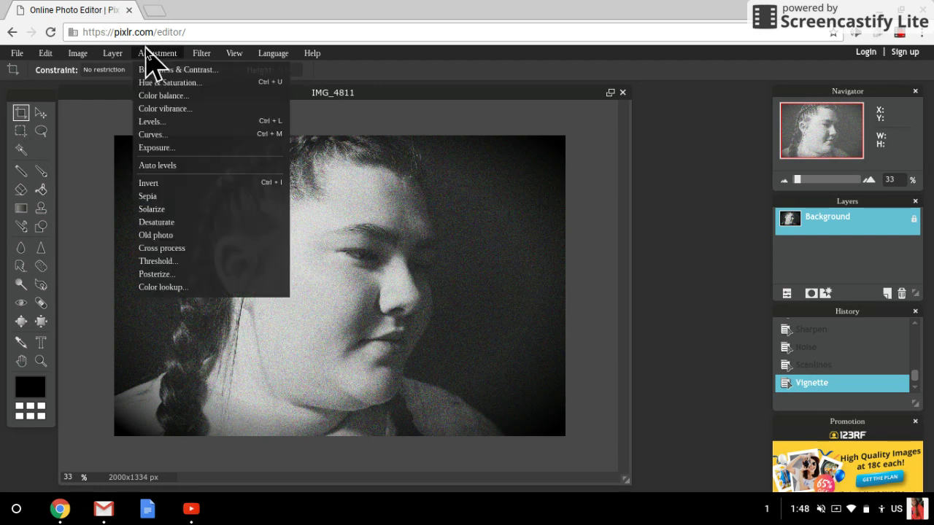
click(169, 69)
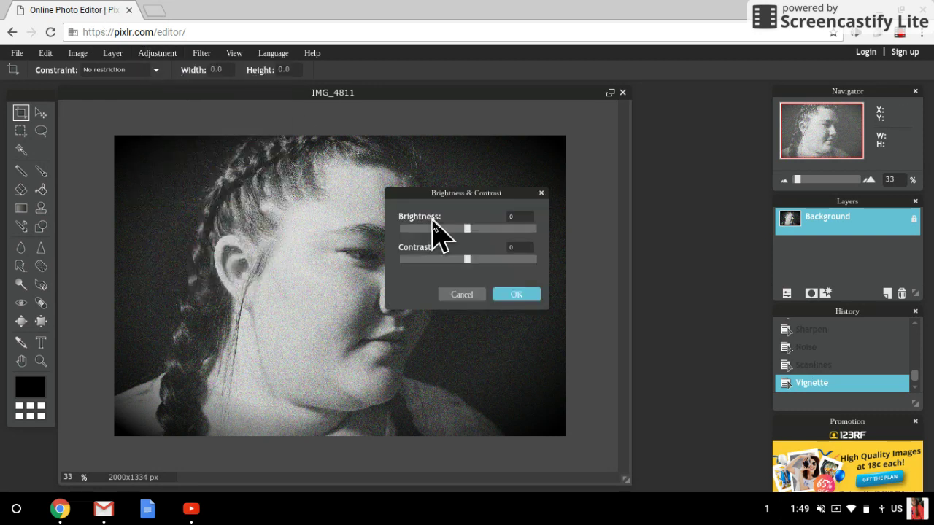
drag(467, 264, 474, 264)
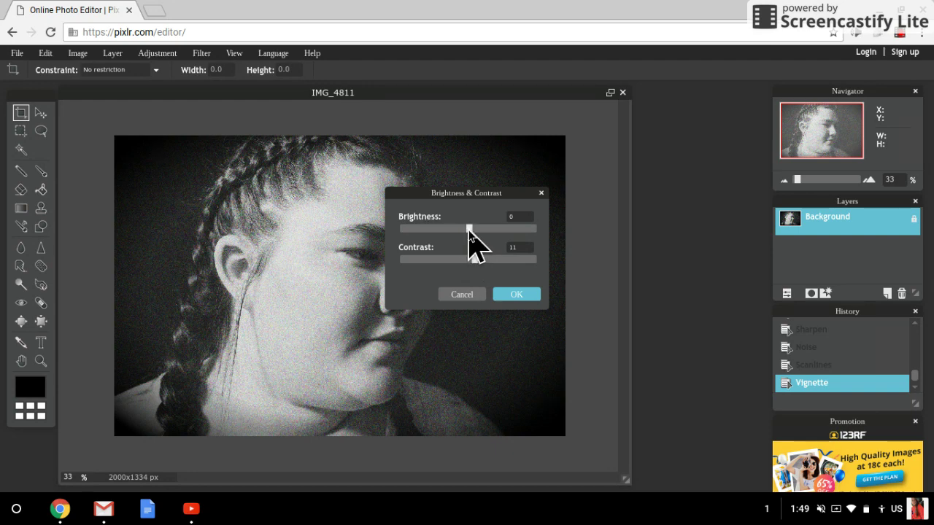
mouse_move(467, 230)
mouse_down()
mouse_move(456, 231)
mouse_move(469, 228)
mouse_up()
click(514, 295)
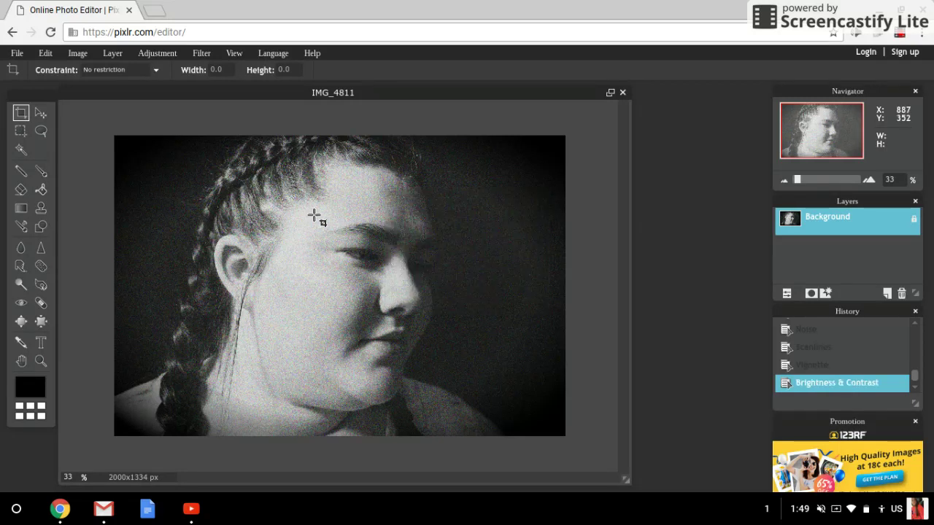
Save the image to the computer as a JPEG named "grain and diffusion" with quality 100.
click(21, 54)
click(56, 125)
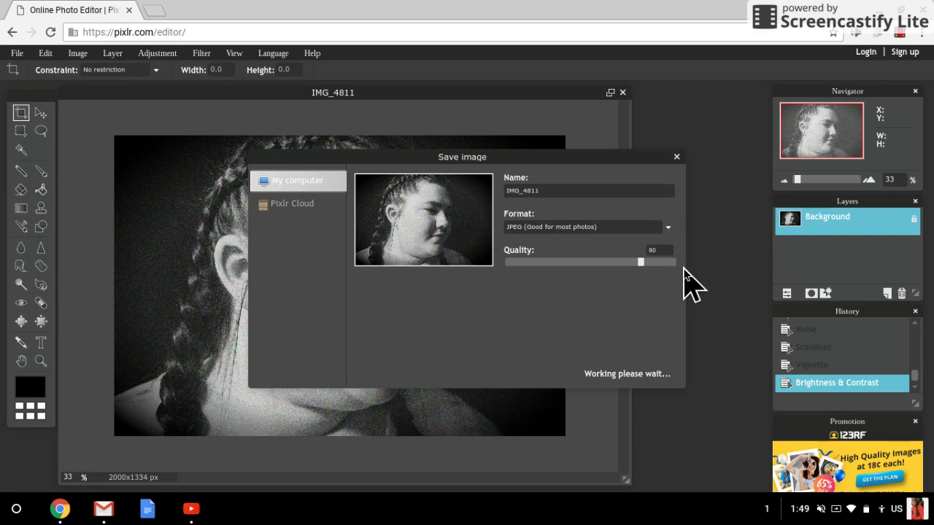
click(670, 263)
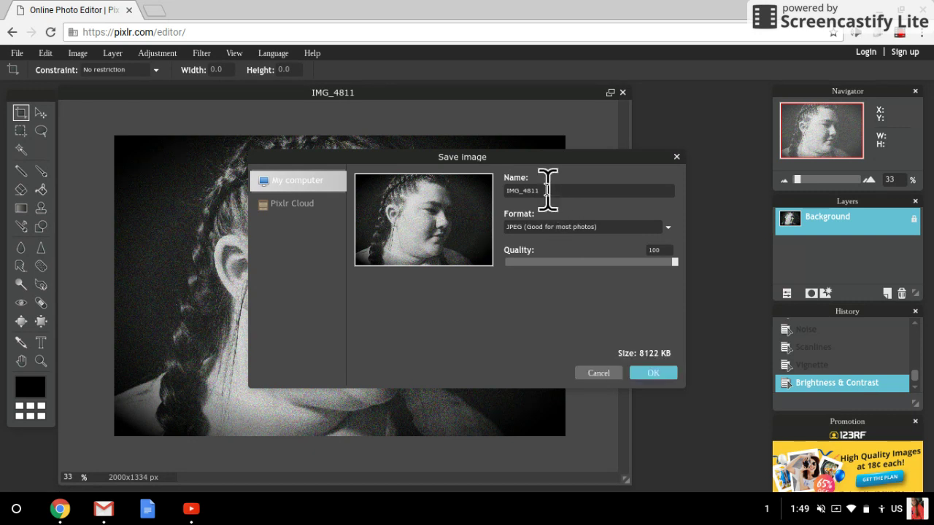
key(BackSpace)
click(654, 374)
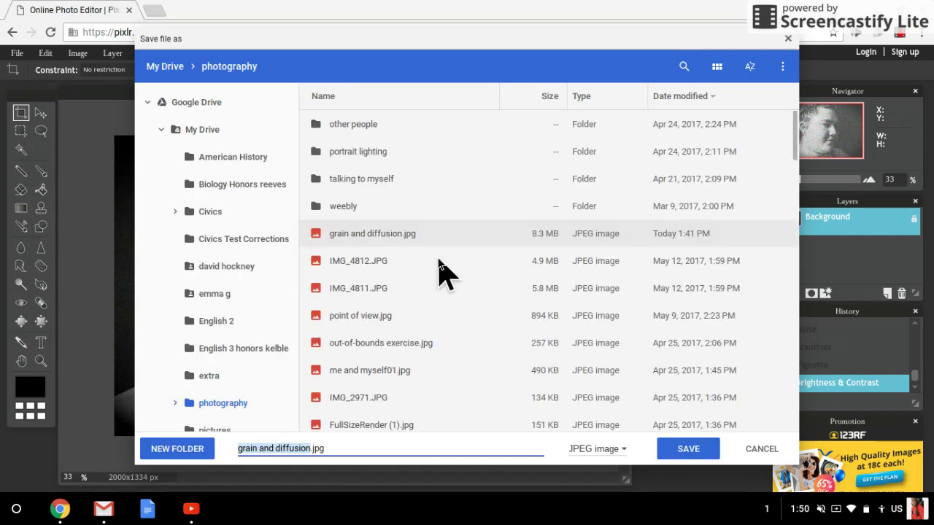
Change the file name to "grain and diffusion01.jpg" and save it in the Drive photography folder.
click(327, 448)
key(Left)
key(Left)
key(Left)
key(Left)
text(0)
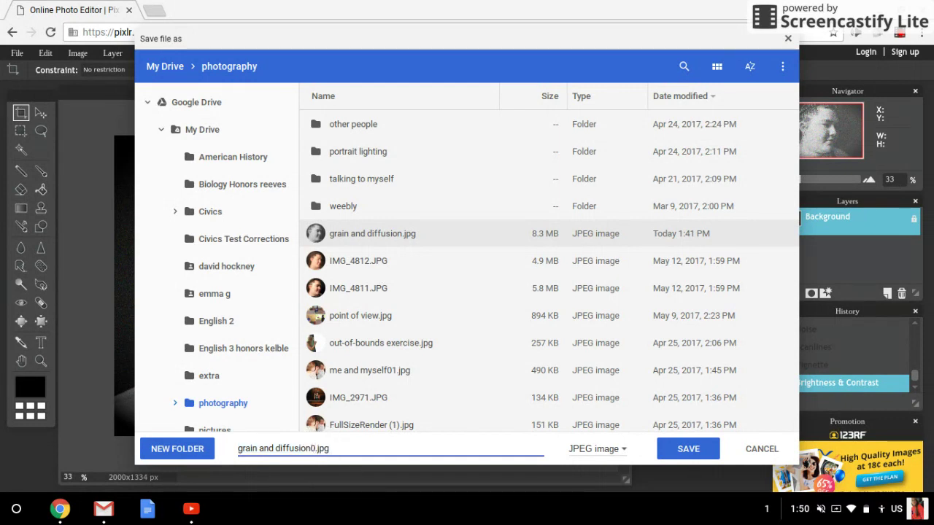
click(680, 450)
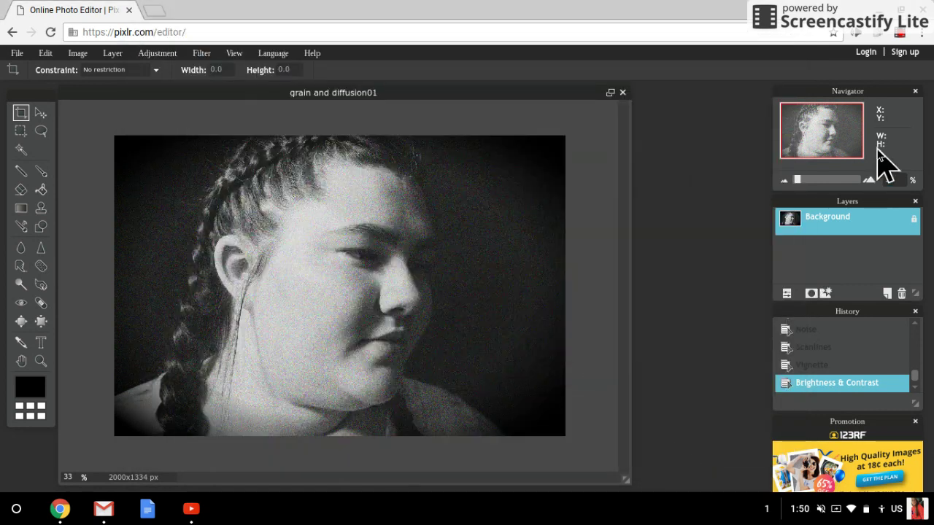
click(900, 35)
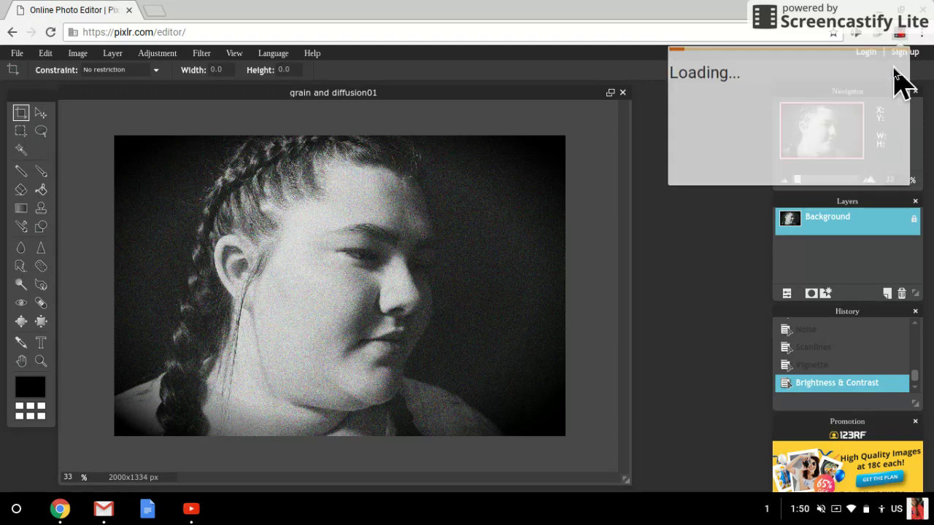